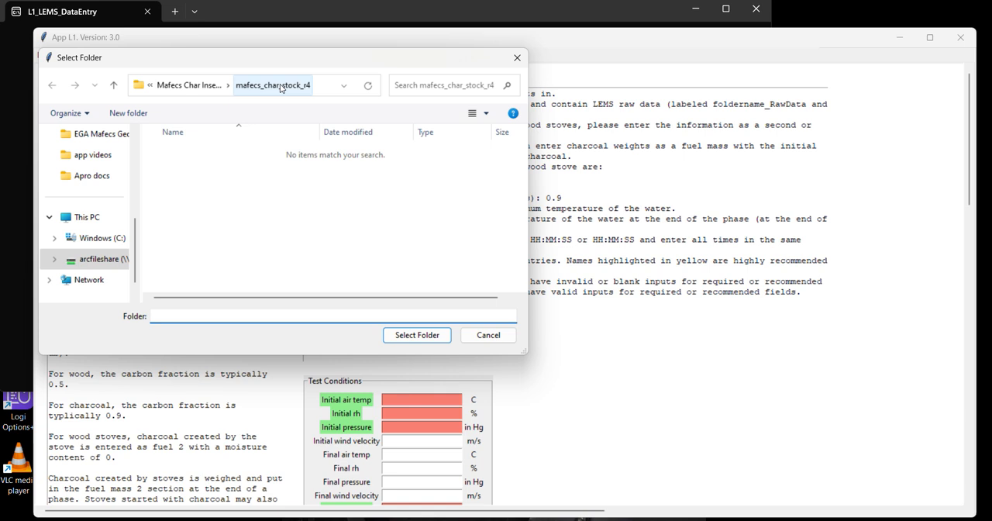
# Load the test folder mafecs_char_stock_r4 for data entry.
pyautogui.click(281, 88)
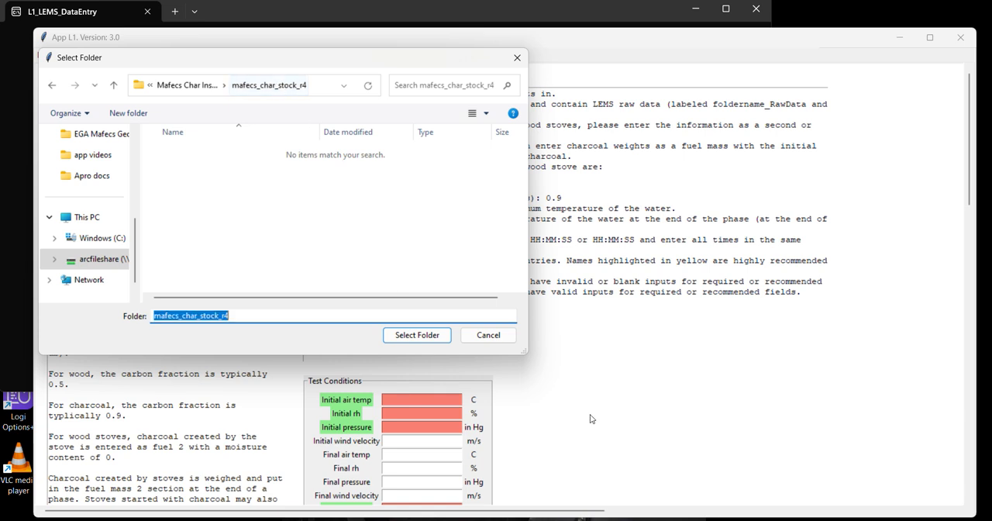
pyautogui.click(417, 335)
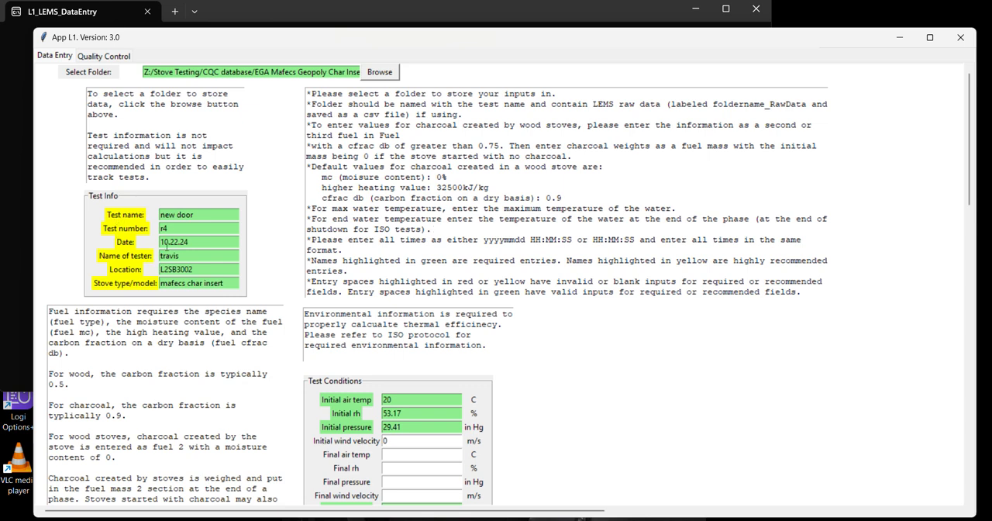
# Review the loaded test info, test conditions, fuel info, high, medium and low power phase entries, and the performance tier weightings.
pyautogui.scroll(-2, 326, 322)
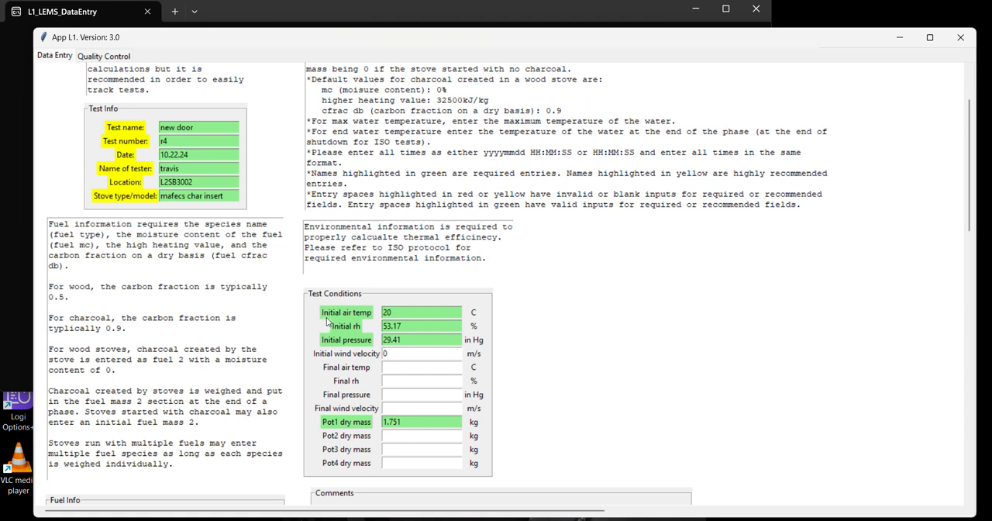
pyautogui.scroll(-8, 325, 322)
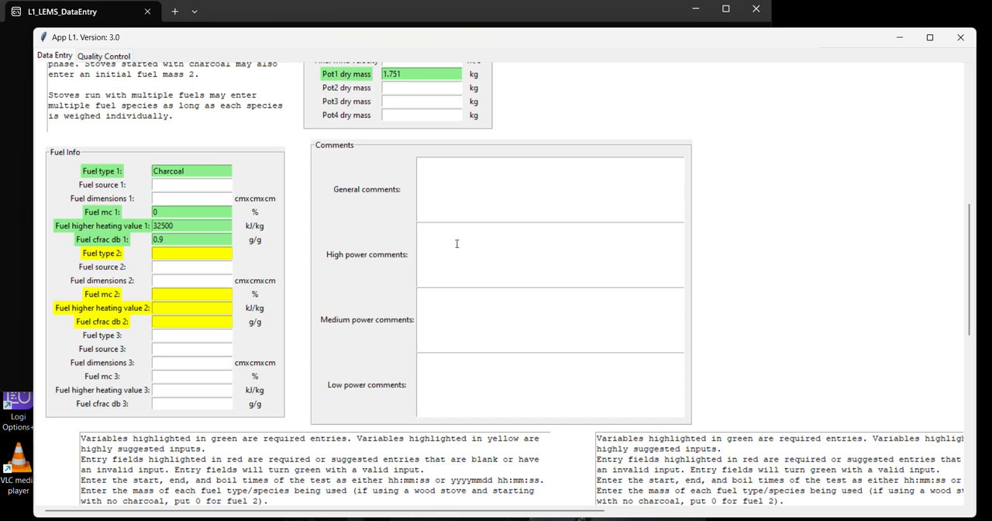
pyautogui.scroll(-8, 565, 302)
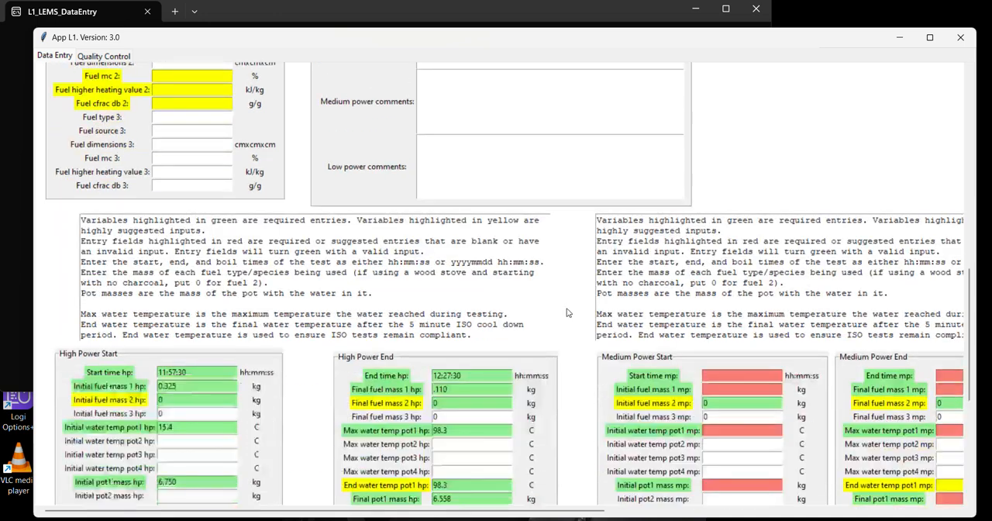
pyautogui.scroll(-1, 565, 313)
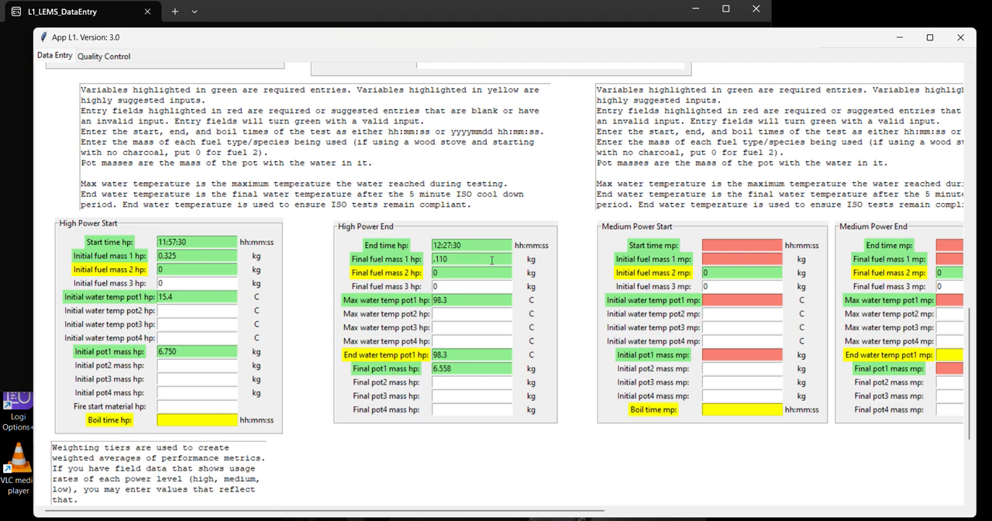
pyautogui.hscroll(10, 491, 261)
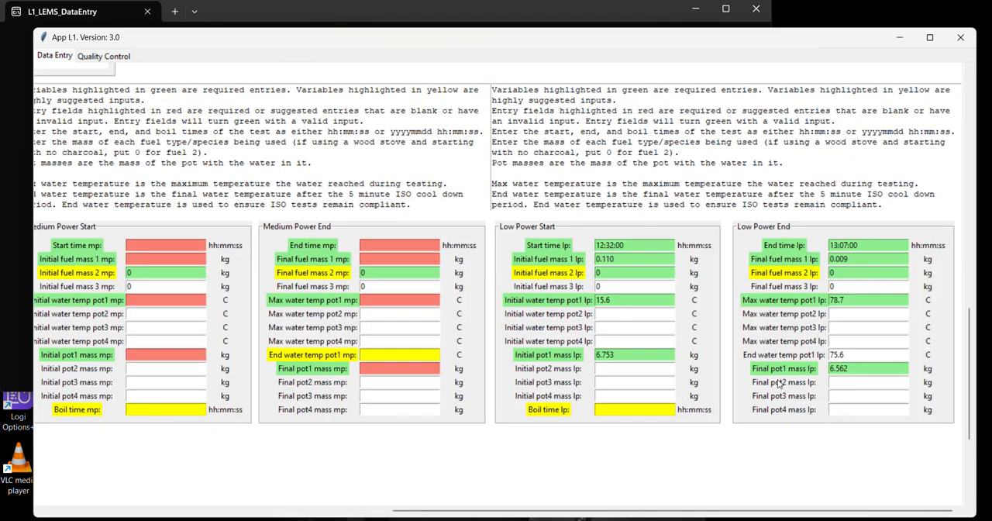
pyautogui.hscroll(-15, 779, 382)
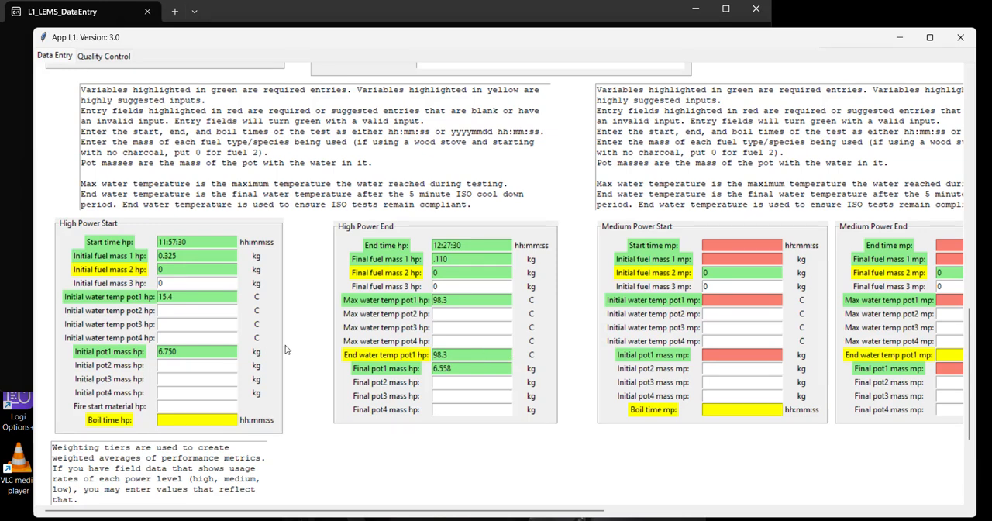
pyautogui.scroll(-5, 179, 336)
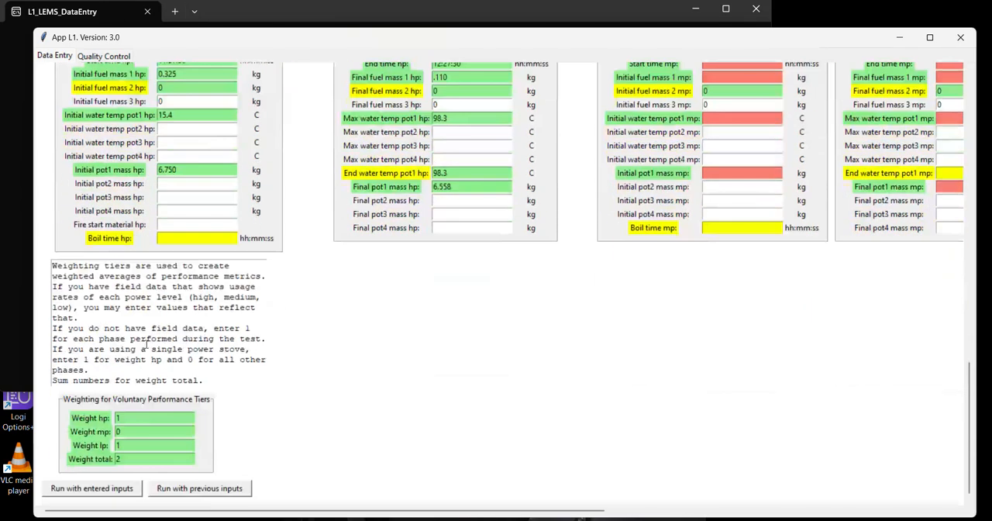
pyautogui.doubleClick(130, 430)
pyautogui.click(140, 443)
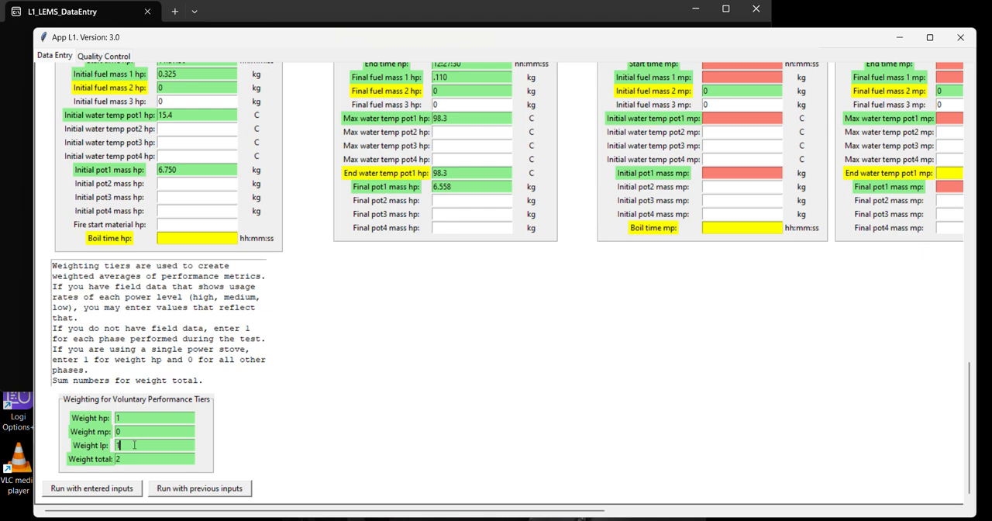
# Run the test with the entered inputs through Step 1: Energy Calculations and check its weighted metrics and important variables.
pyautogui.click(122, 492)
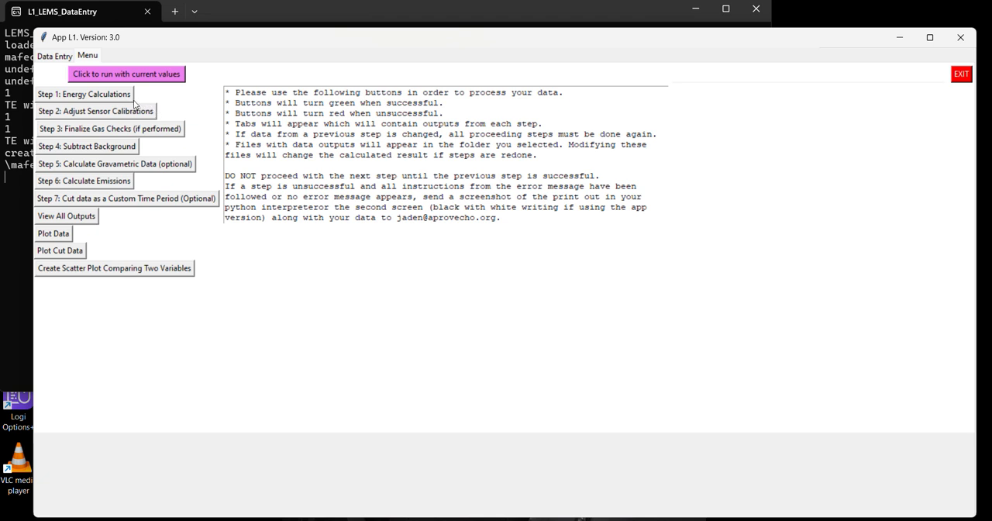
pyautogui.click(82, 100)
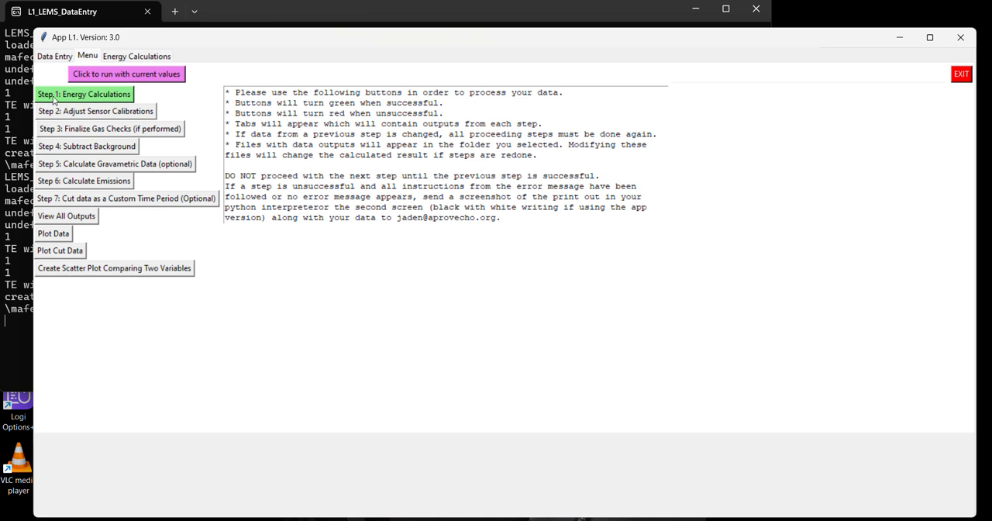
pyautogui.click(156, 62)
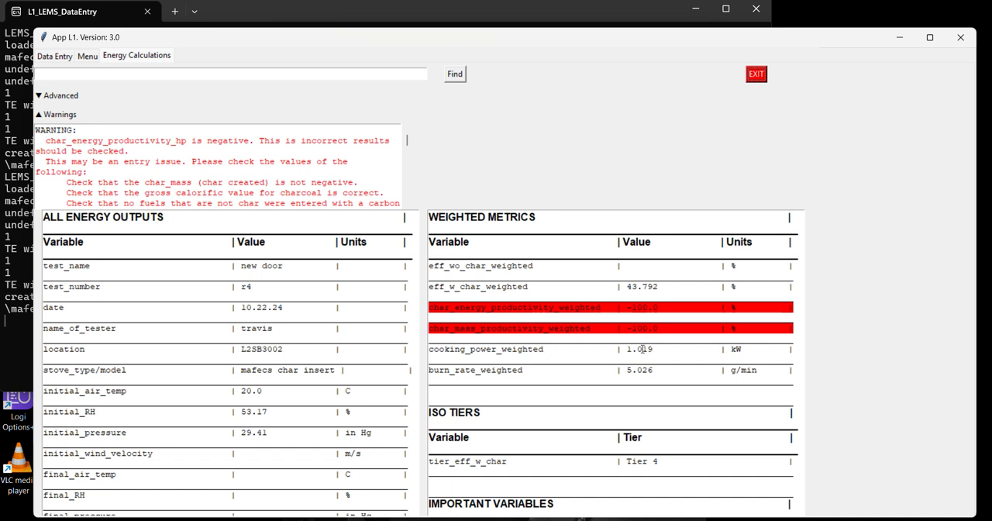
pyautogui.scroll(-3, 641, 344)
pyautogui.scroll(-5, 637, 343)
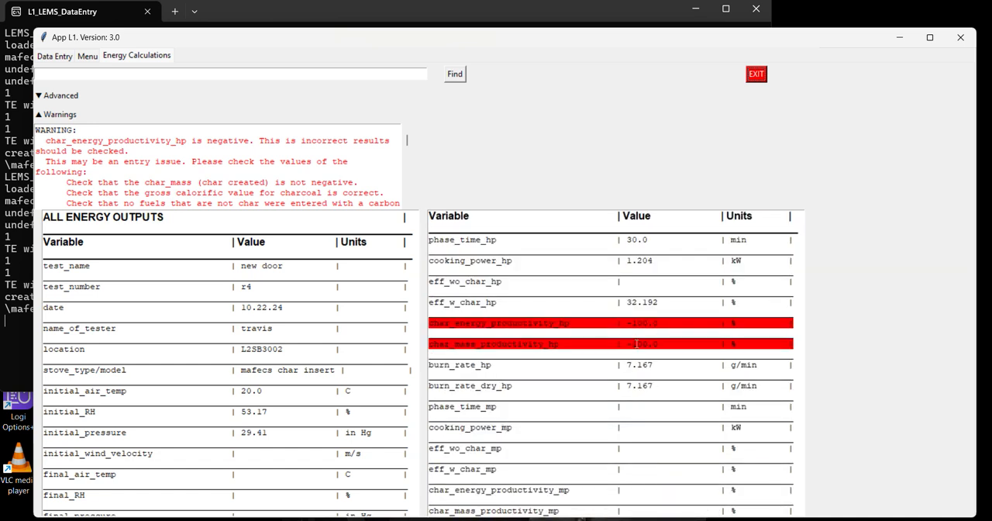
pyautogui.scroll(5, 632, 375)
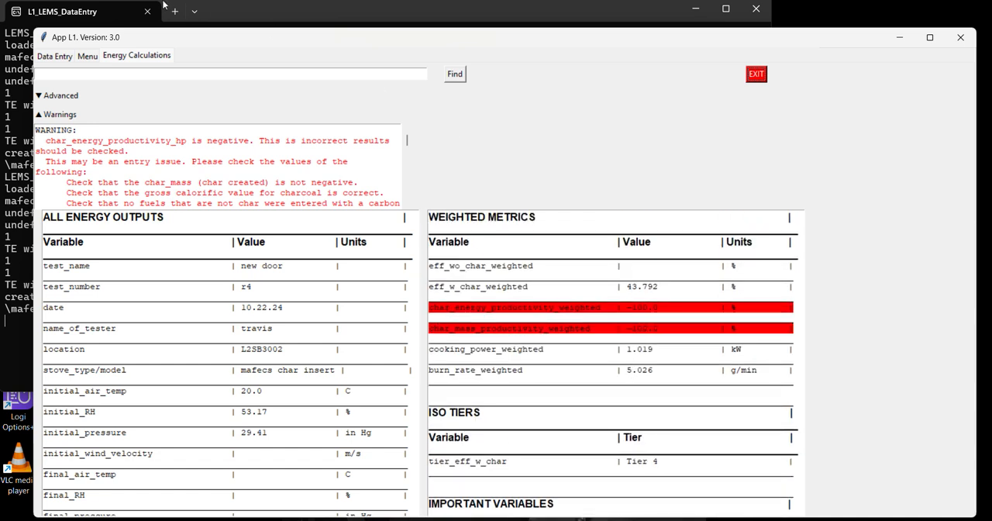
# Run Step 2: Adjust Sensor Calibrations with sensor box firmware version SB3002.
pyautogui.click(89, 57)
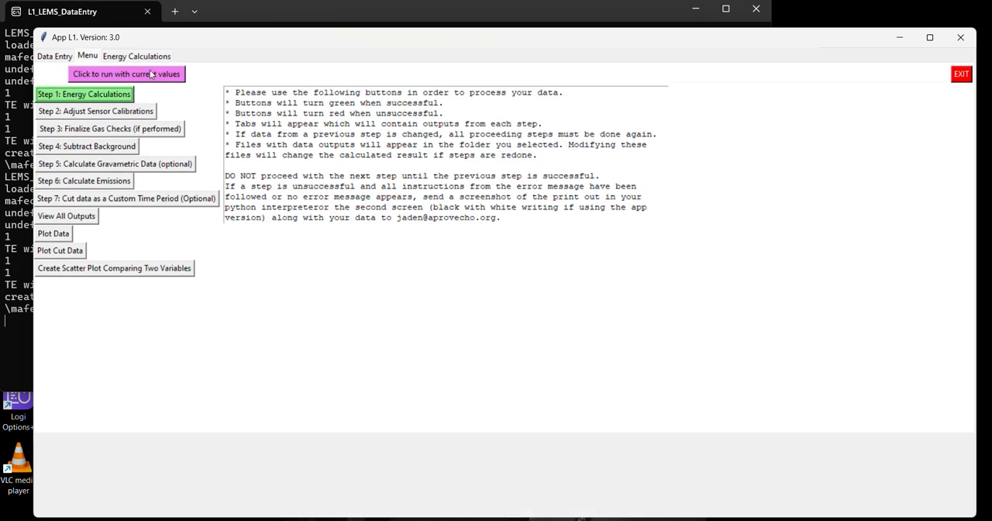
pyautogui.click(149, 112)
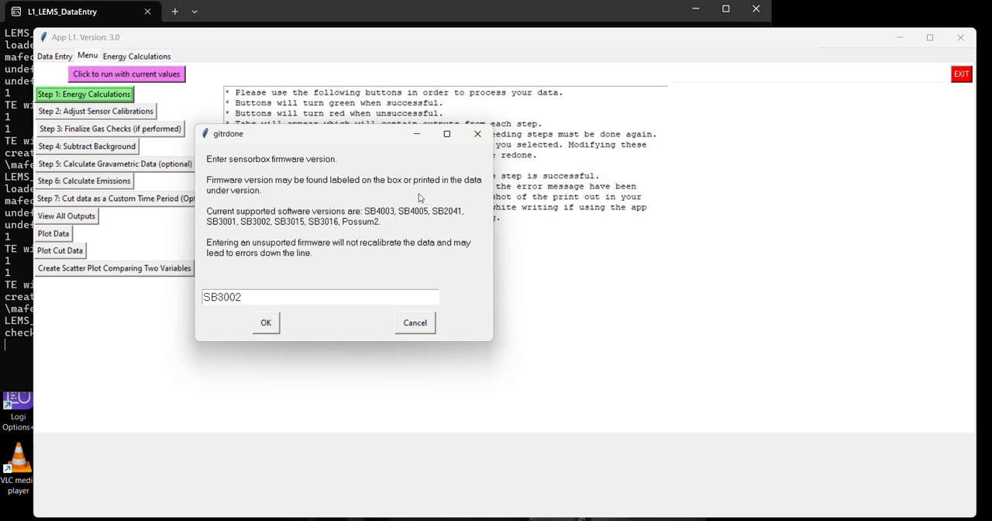
pyautogui.click(266, 323)
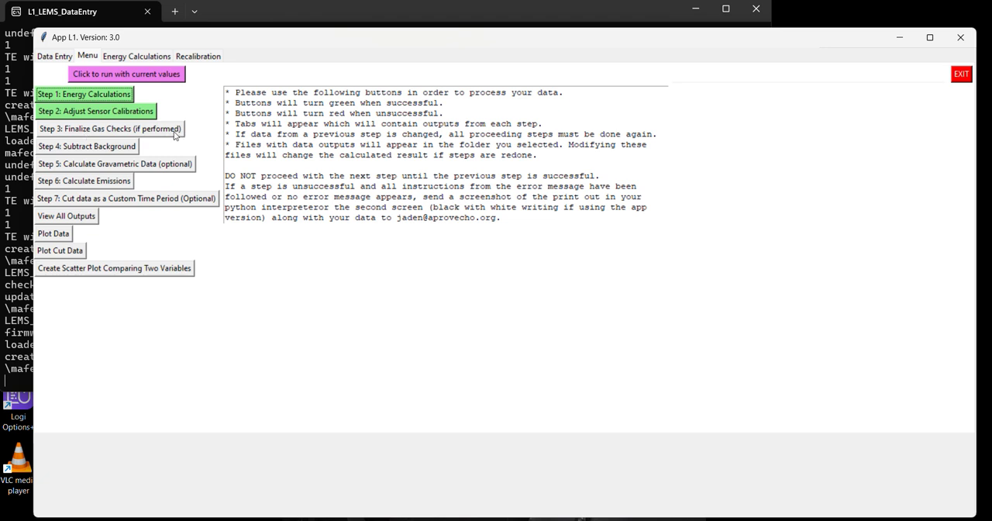
# Run Step 4: Subtract Background with the existing phase times and the prepostlin method at 0.0 offset for CO, CO2 and PM, closing the figures.
pyautogui.click(124, 148)
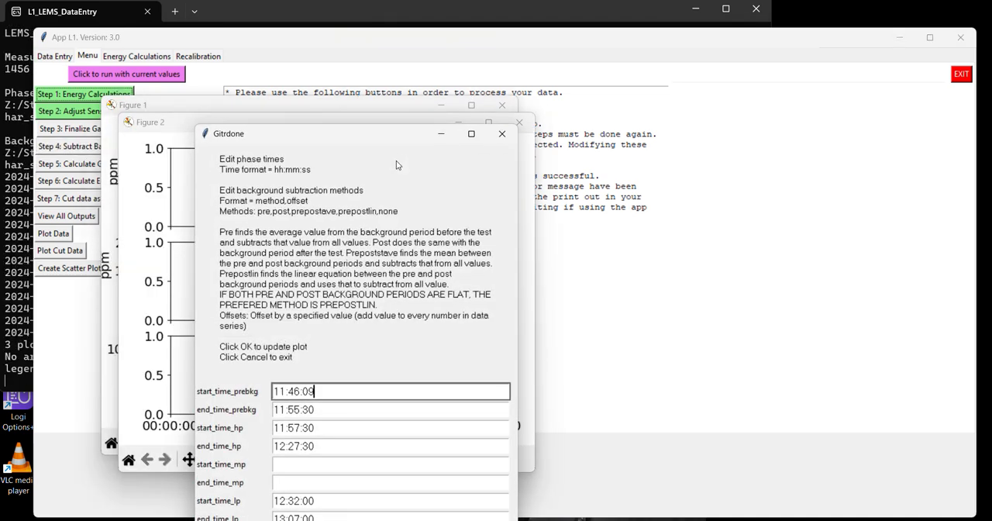
pyautogui.moveTo(367, 143); pyautogui.dragTo(756, 27)
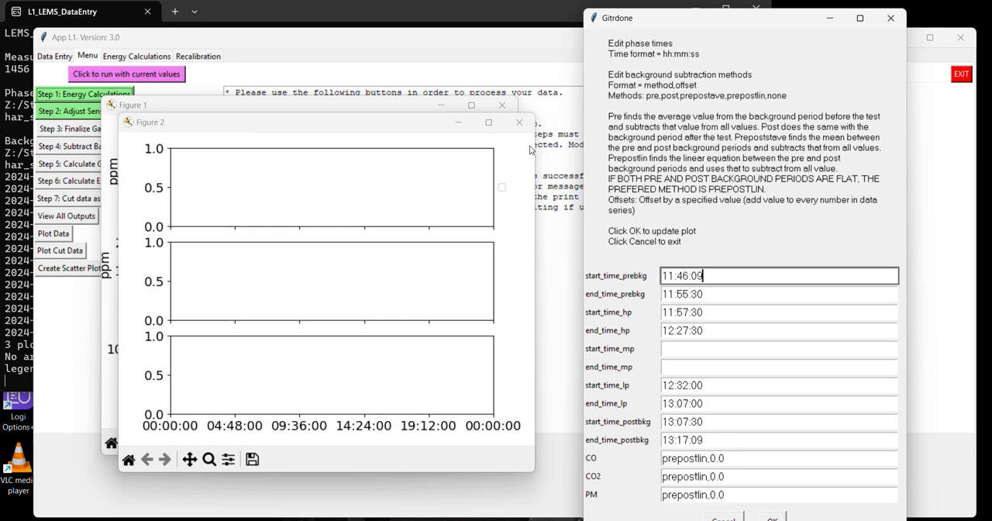
pyautogui.click(520, 124)
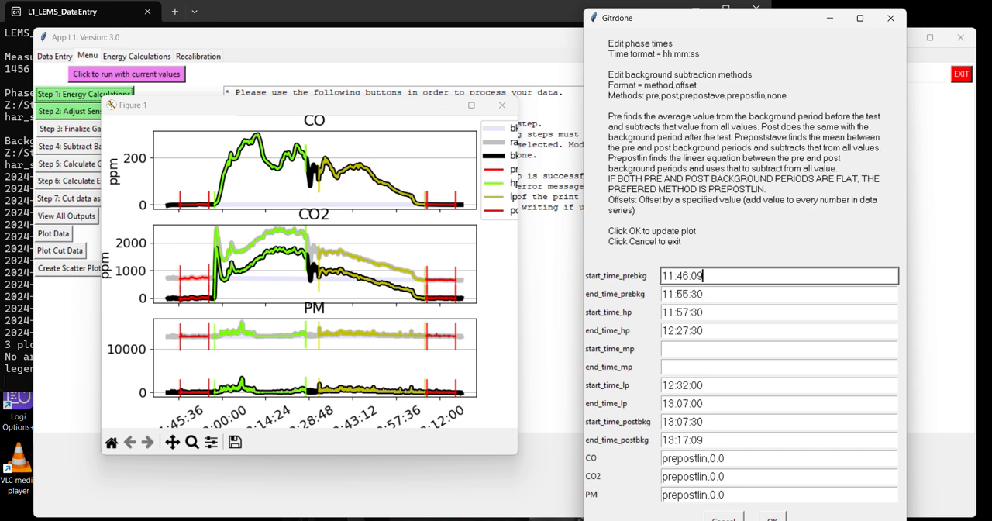
pyautogui.moveTo(671, 459); pyautogui.dragTo(696, 459)
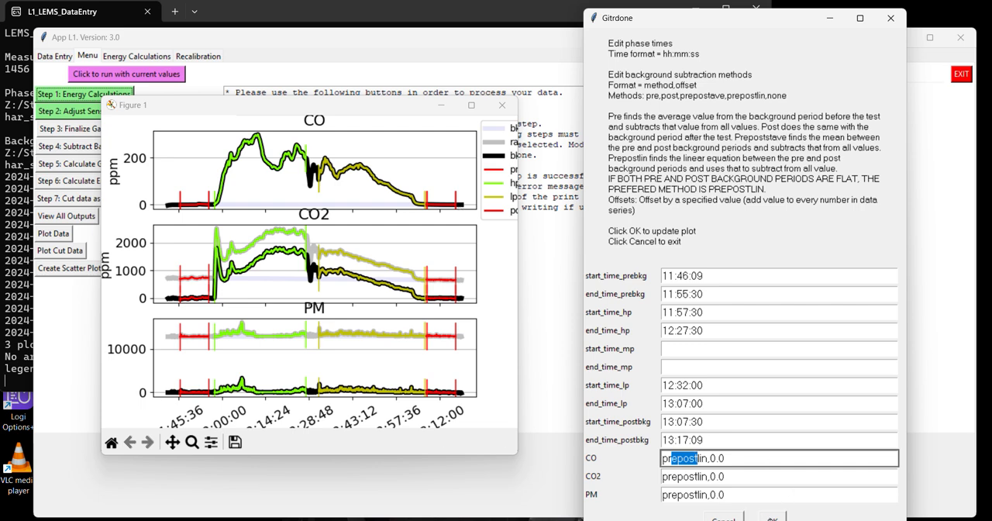
pyautogui.click(771, 517)
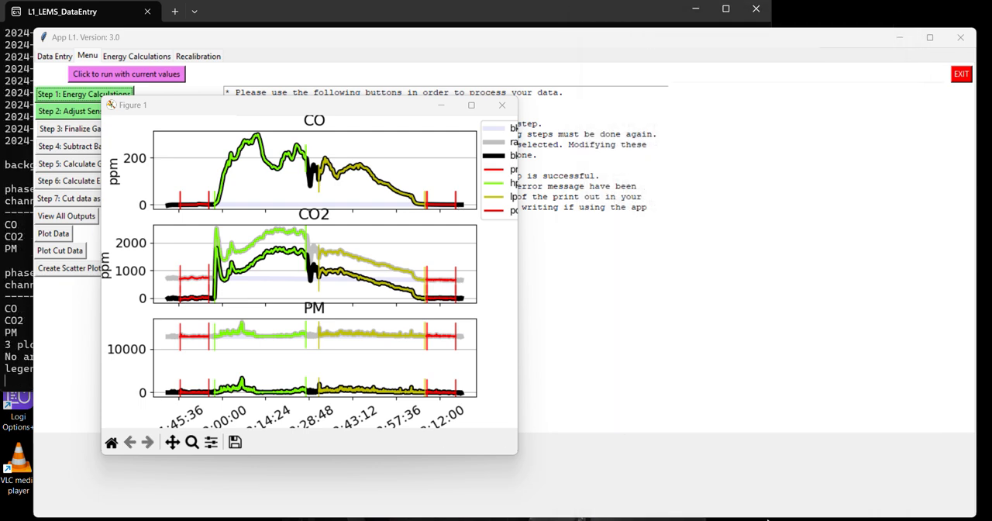
pyautogui.click(734, 518)
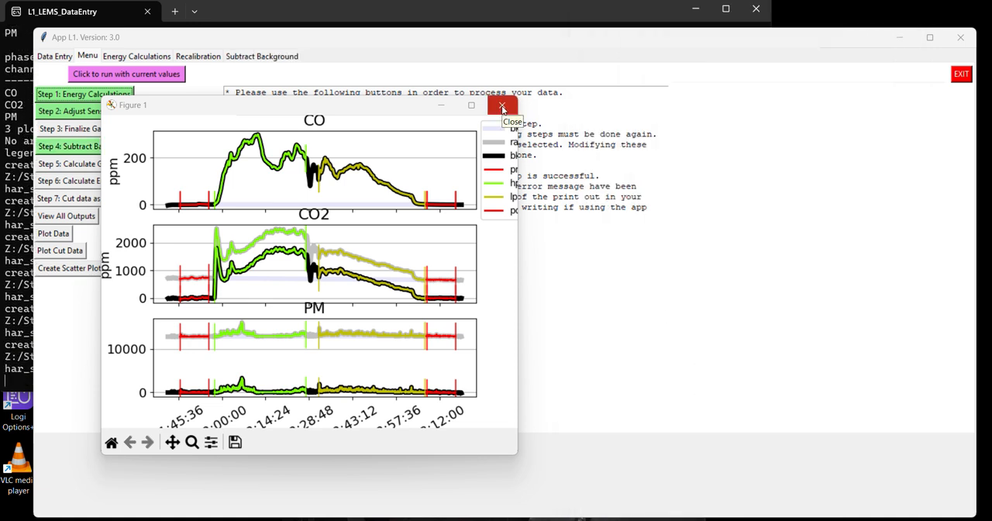
pyautogui.click(501, 111)
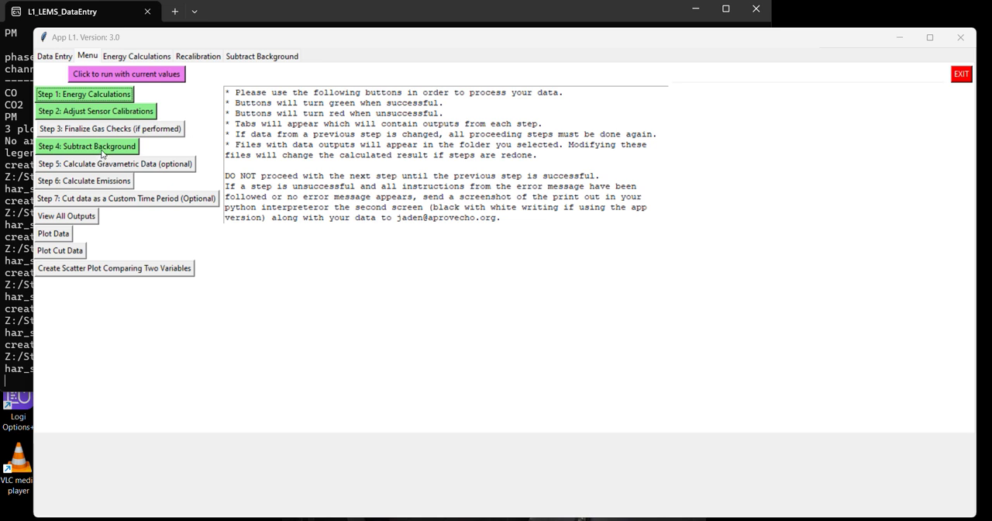
# Run Step 5: Calculate Gravimetric Data with the existing high and low power filter IDs, masses and times, and check the gravimetric outputs.
pyautogui.click(184, 169)
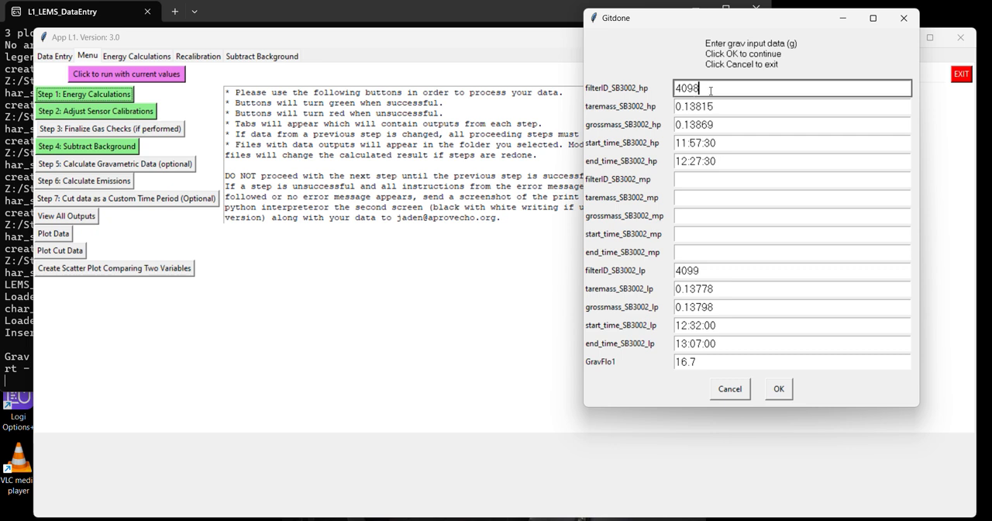
pyautogui.moveTo(710, 91); pyautogui.dragTo(668, 92)
pyautogui.moveTo(724, 273); pyautogui.dragTo(668, 276)
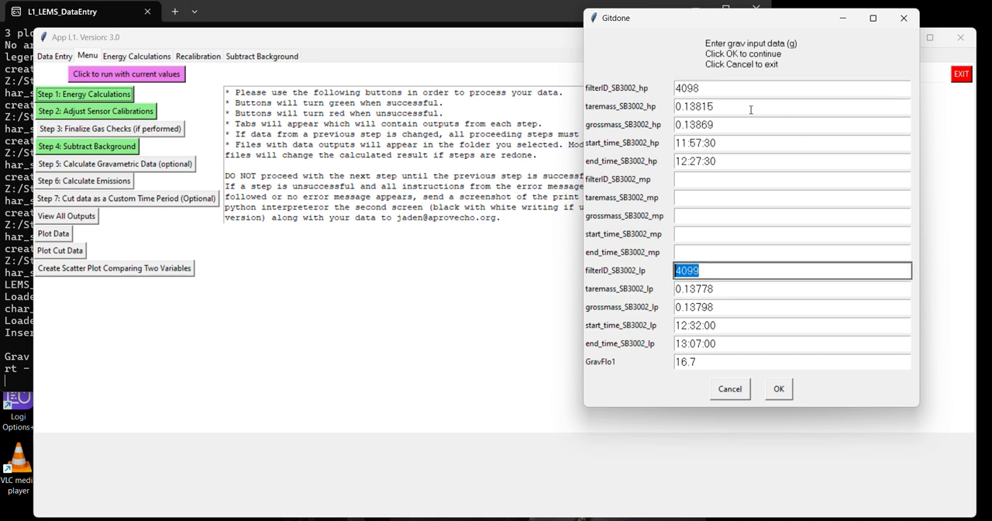
pyautogui.moveTo(737, 106); pyautogui.dragTo(614, 124)
pyautogui.moveTo(738, 124); pyautogui.dragTo(612, 124)
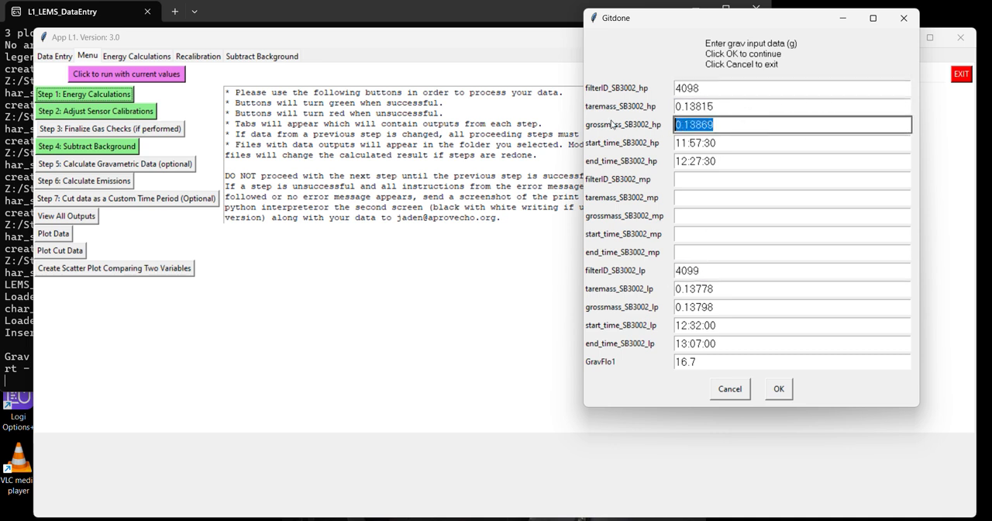
pyautogui.doubleClick(725, 106)
pyautogui.moveTo(737, 125); pyautogui.dragTo(639, 125)
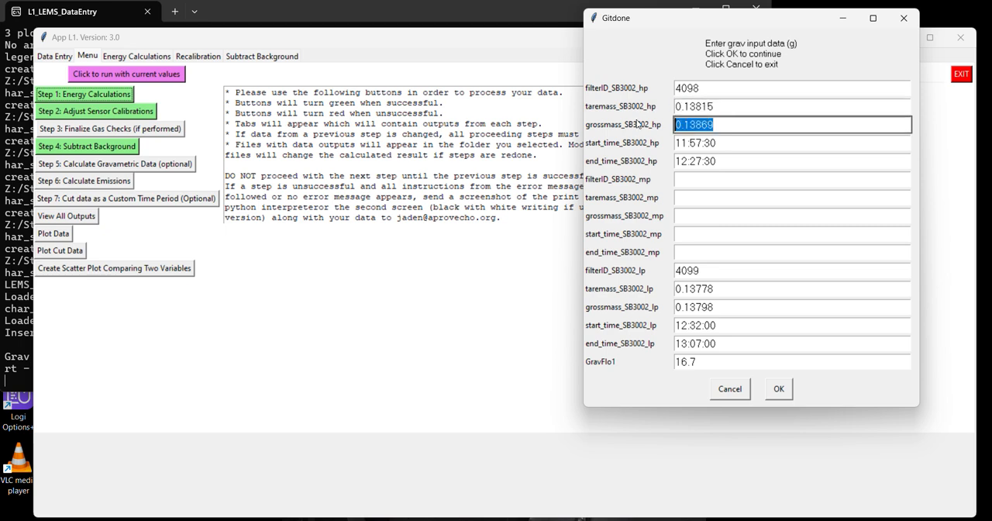
pyautogui.click(787, 397)
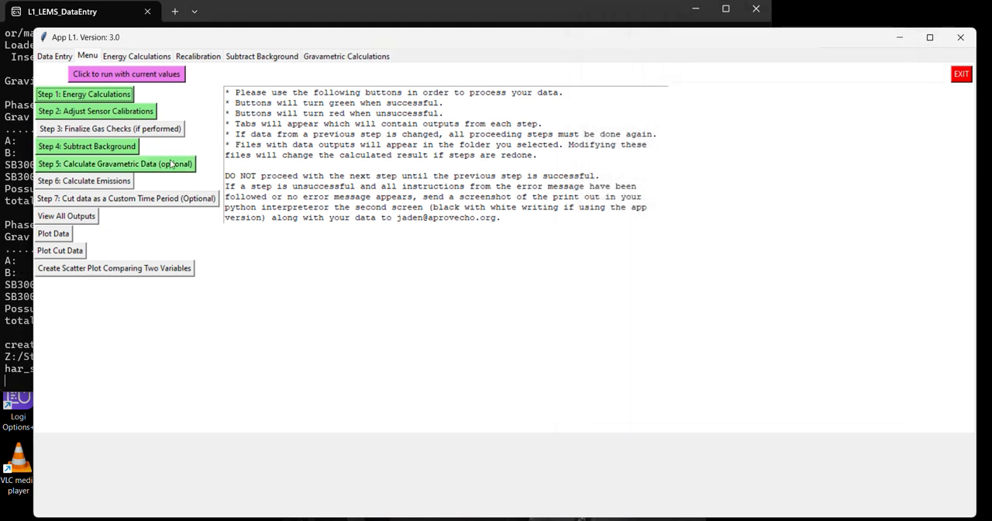
pyautogui.click(364, 61)
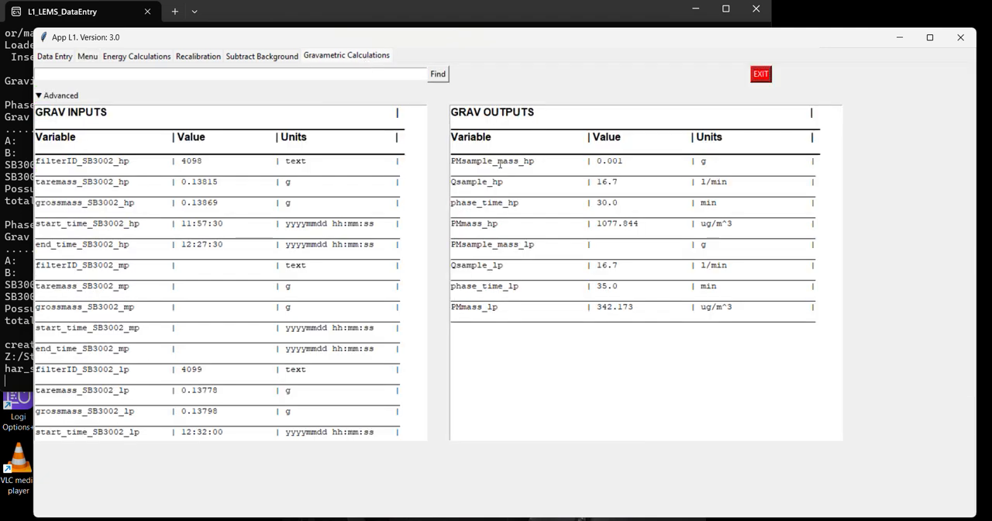
pyautogui.moveTo(491, 160); pyautogui.dragTo(533, 161)
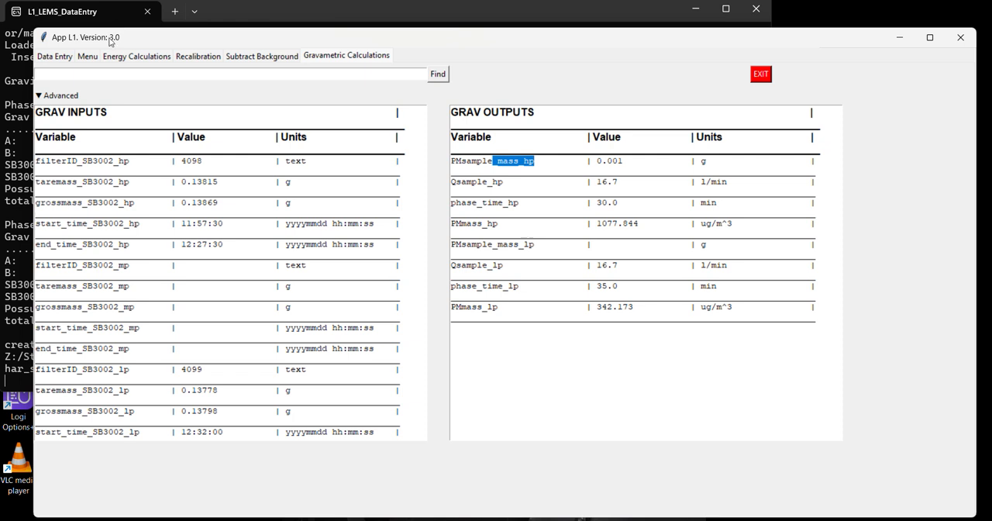
# Run Step 6: Calculate Emissions with MSC_default at 3 and open the emission outputs.
pyautogui.click(87, 57)
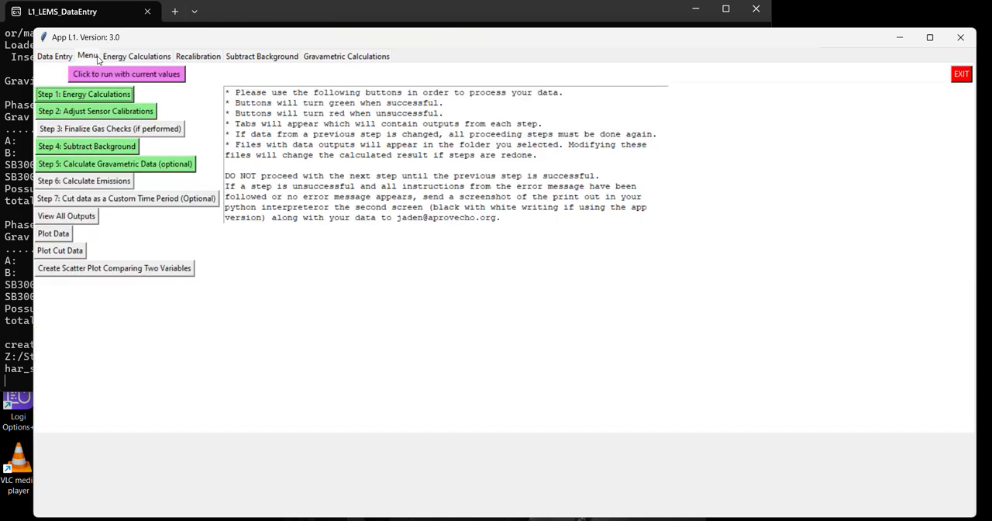
pyautogui.click(121, 187)
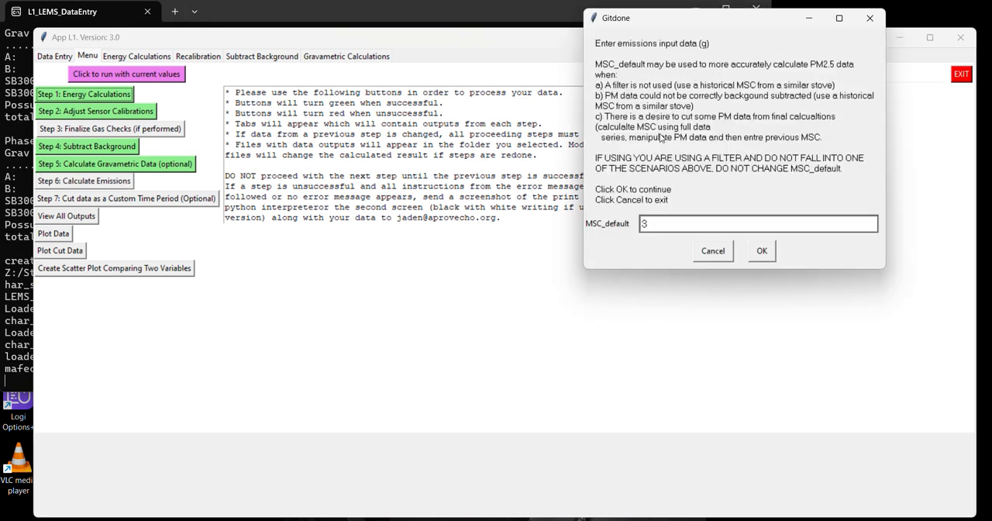
pyautogui.click(762, 251)
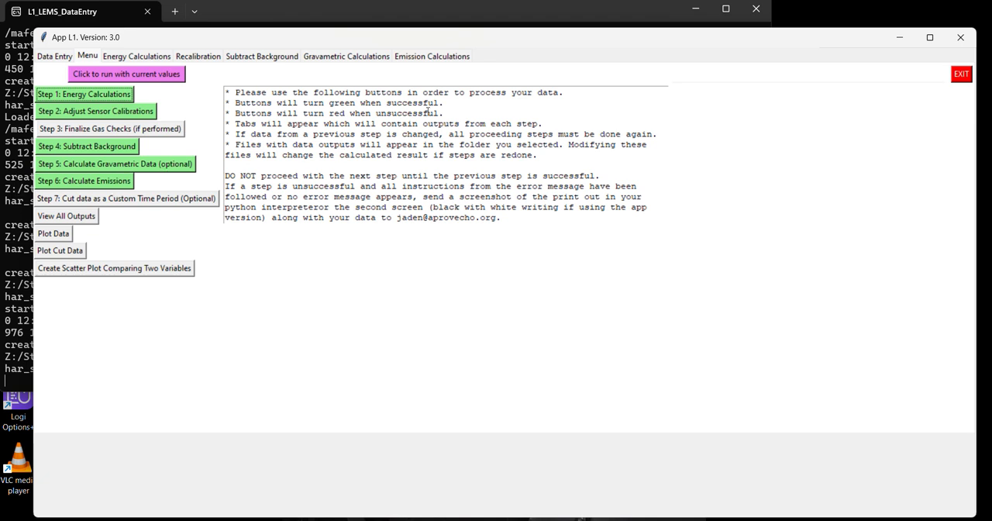
pyautogui.click(448, 58)
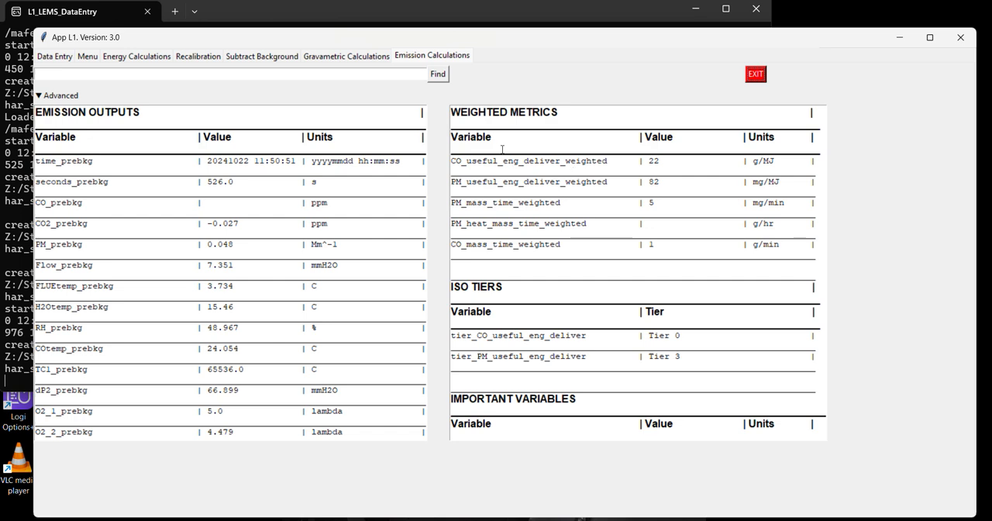
# Review the weighted metrics, ISO tiers and important variables in the emission outputs.
pyautogui.moveTo(466, 161); pyautogui.dragTo(555, 170)
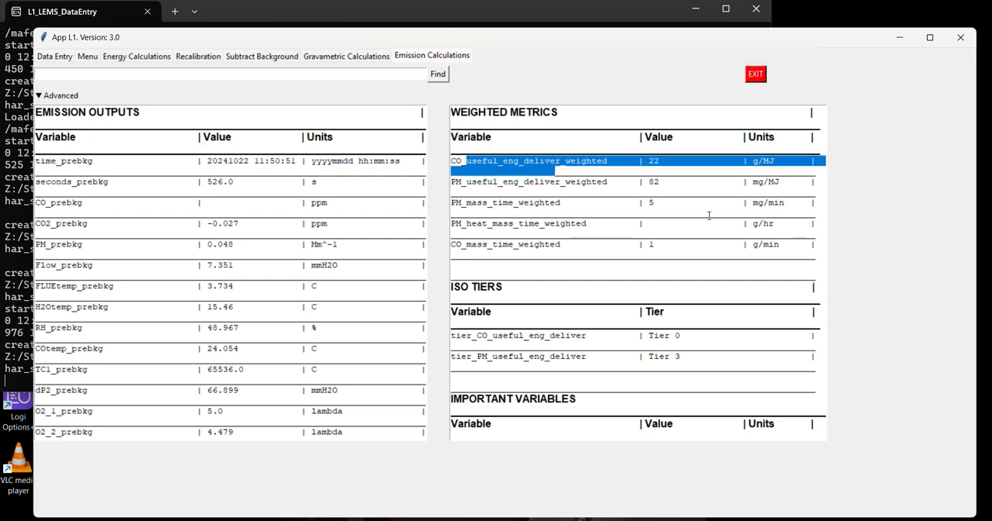
pyautogui.scroll(-1, 709, 217)
pyautogui.scroll(-8, 709, 218)
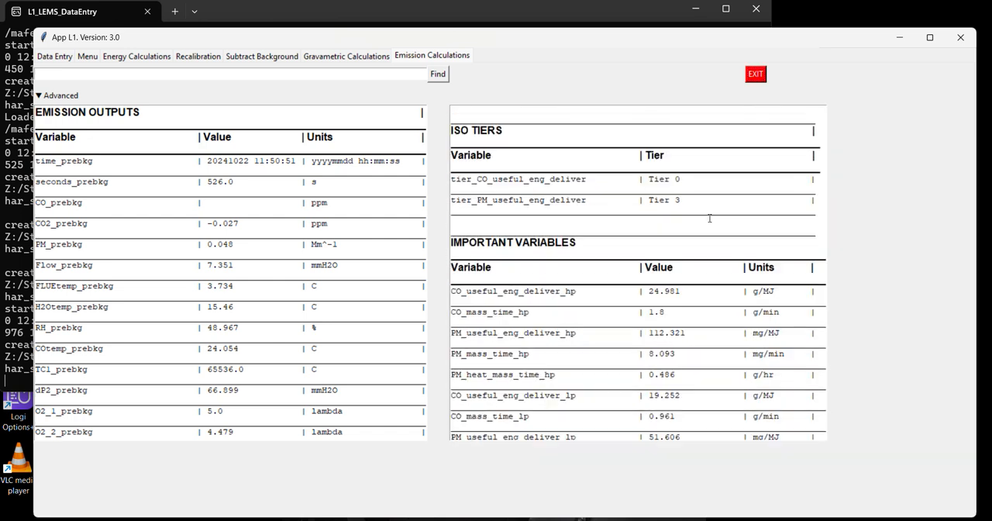
pyautogui.scroll(10, 709, 218)
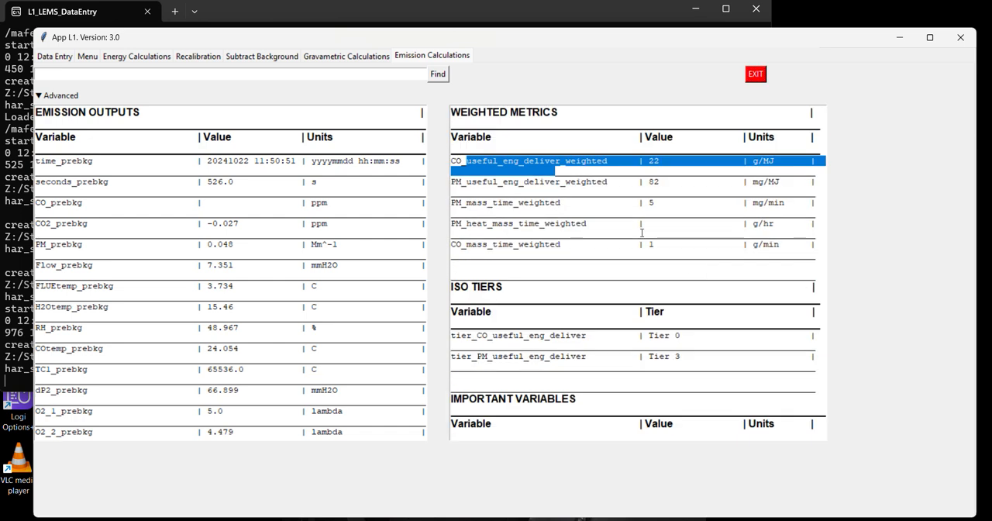
# Generate the combined outputs of all steps and review their weighted metrics and ISO tiers.
pyautogui.click(87, 58)
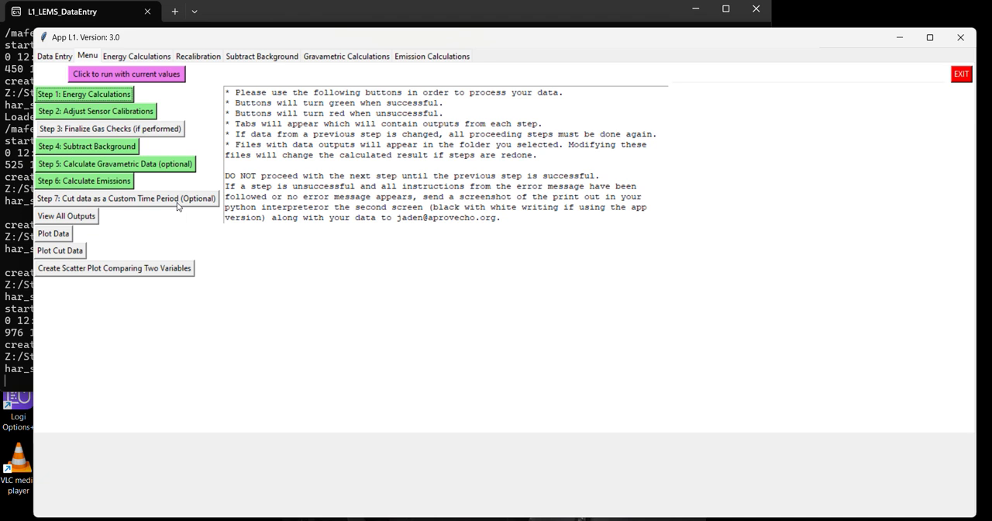
pyautogui.click(87, 221)
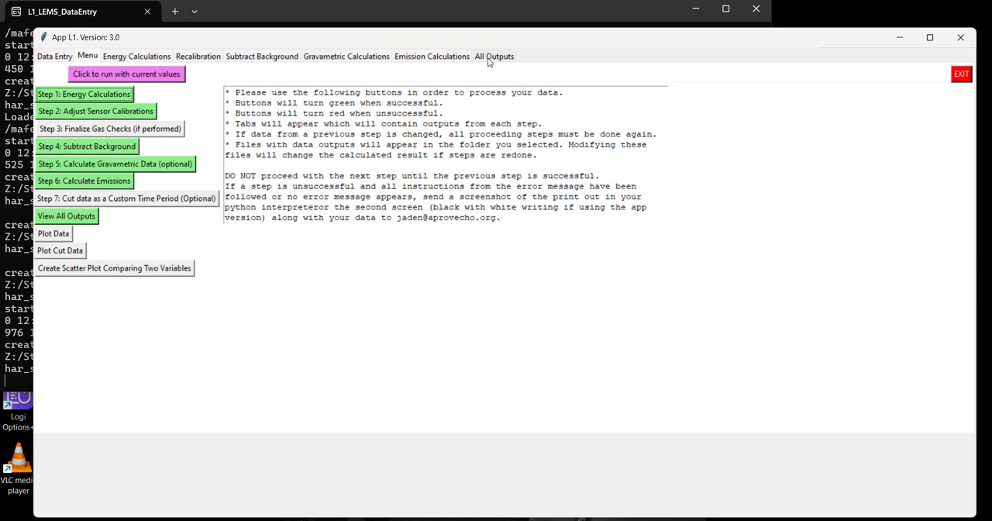
pyautogui.click(489, 57)
pyautogui.moveTo(475, 142); pyautogui.dragTo(508, 143)
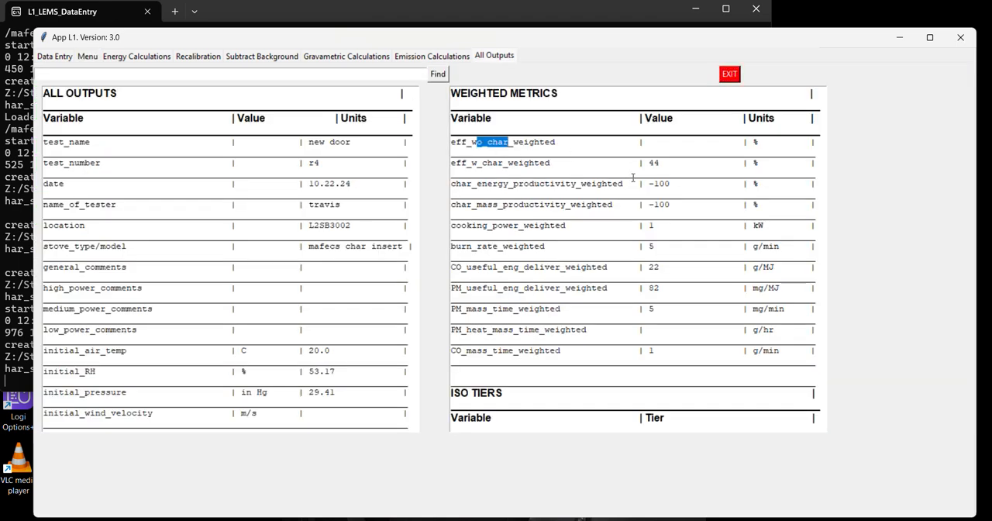
pyautogui.scroll(-5, 666, 194)
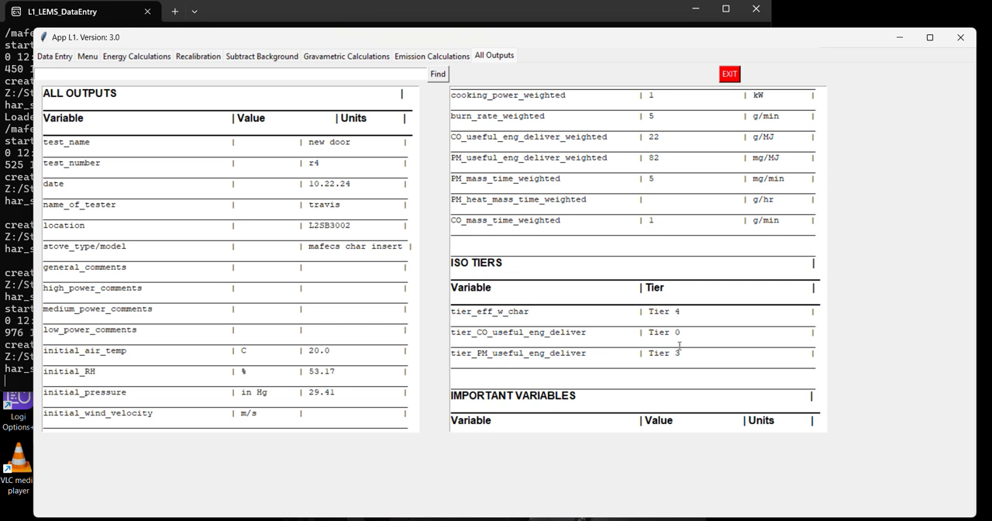
# Run Plot Data with only the full phase selected and close the blank figure.
pyautogui.click(84, 58)
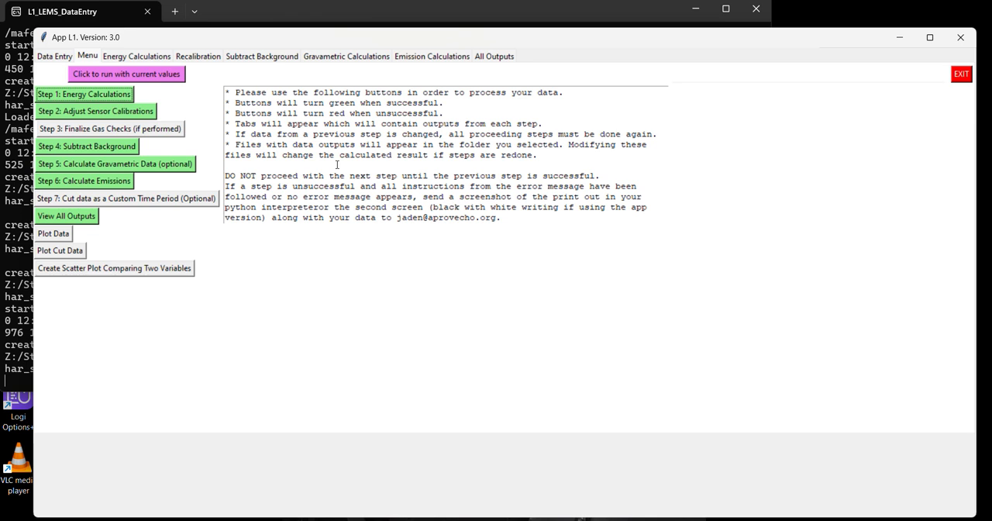
pyautogui.click(65, 234)
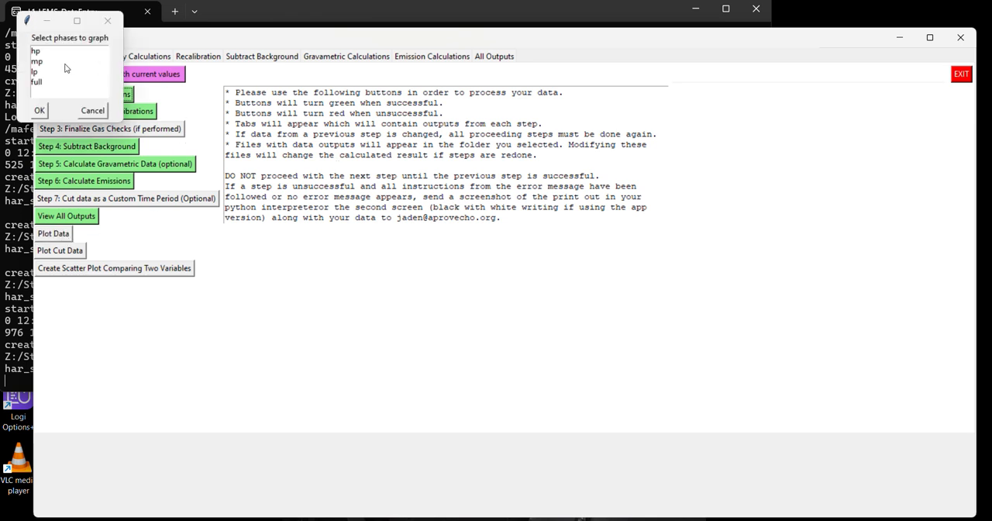
pyautogui.click(41, 84)
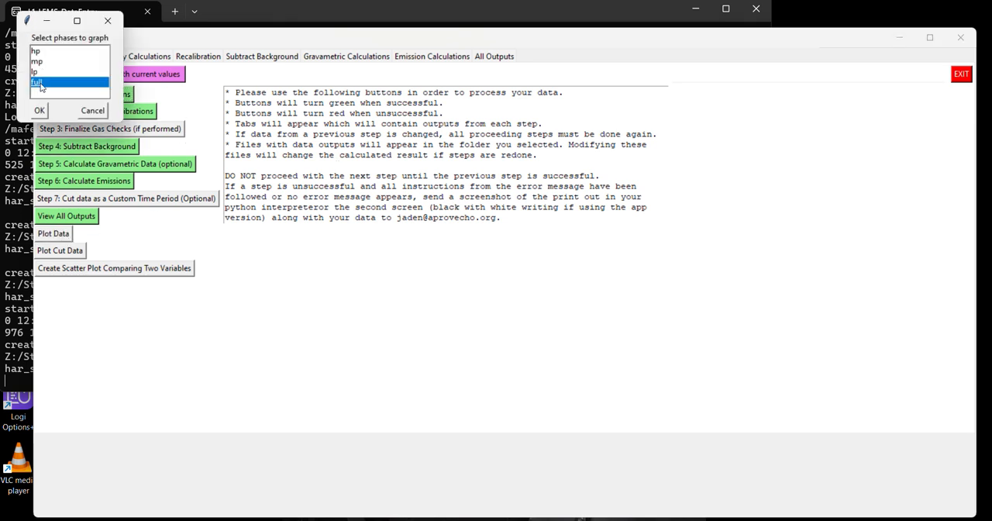
pyautogui.click(39, 51)
pyautogui.click(39, 62)
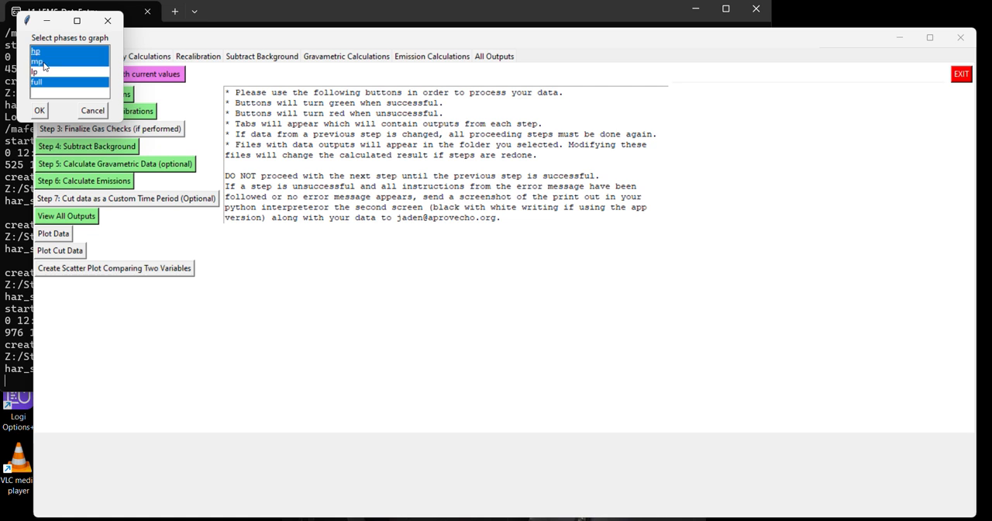
pyautogui.click(40, 55)
pyautogui.click(42, 62)
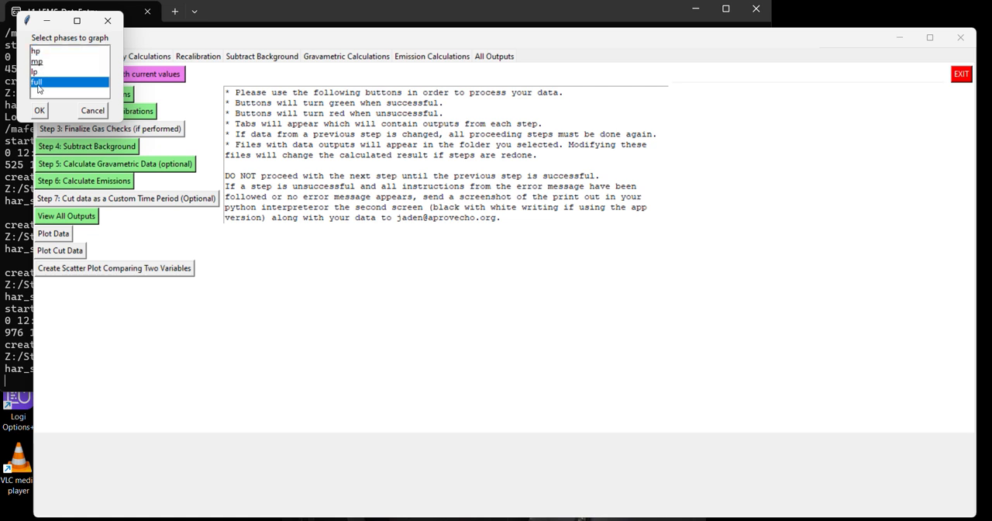
pyautogui.click(41, 113)
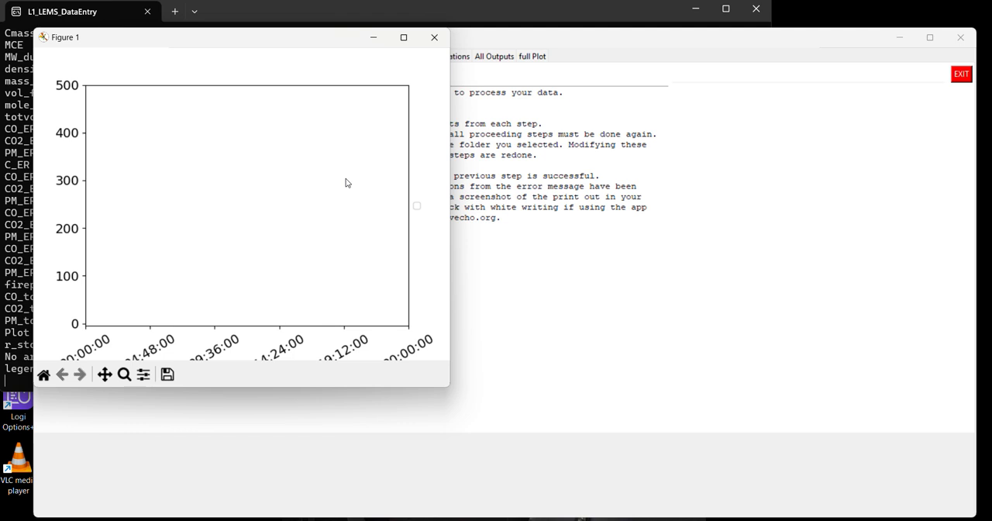
pyautogui.click(435, 37)
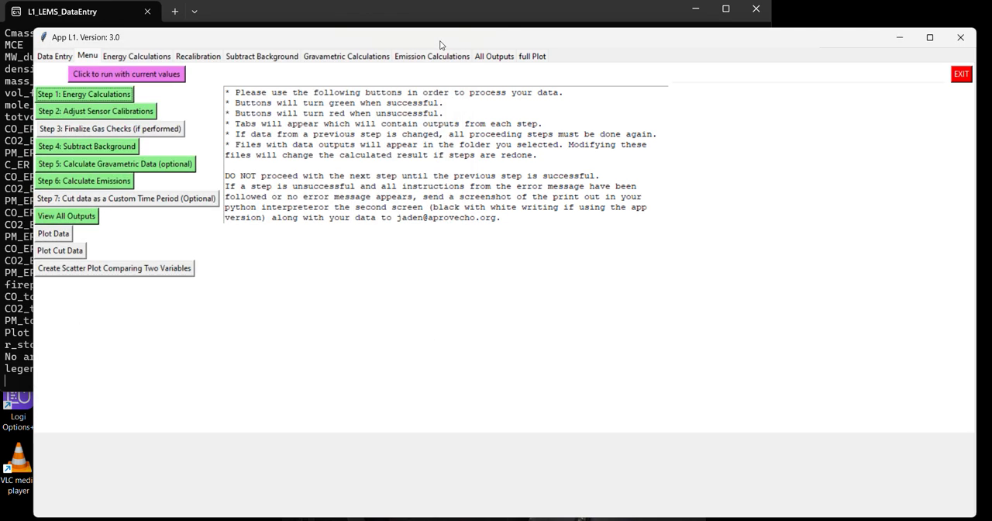
# In the full-phase plot settings, enable CO with a plotted value of 1 and the color blue.
pyautogui.click(535, 61)
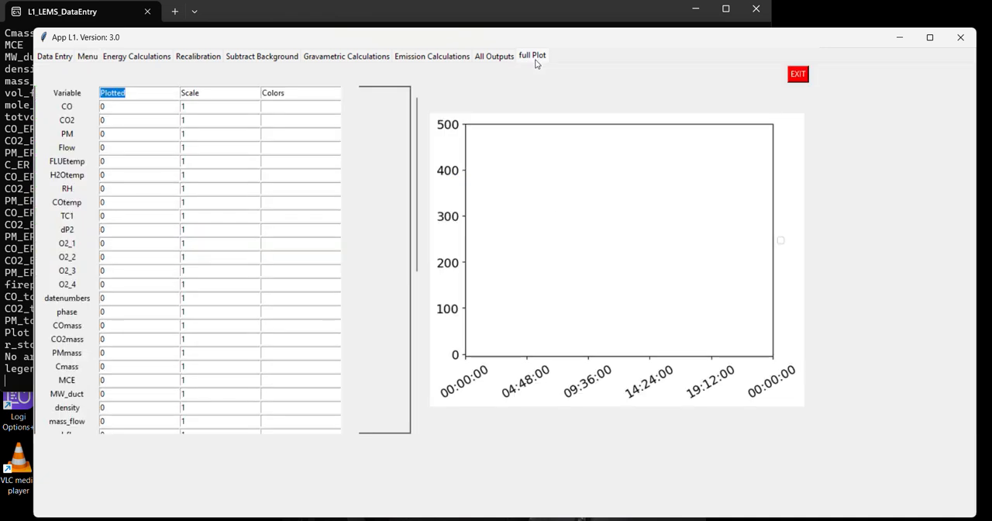
pyautogui.doubleClick(124, 106)
pyautogui.write('1')
pyautogui.press('Tab')
pyautogui.press('Tab')
pyautogui.write('blue')
pyautogui.press('Tab')
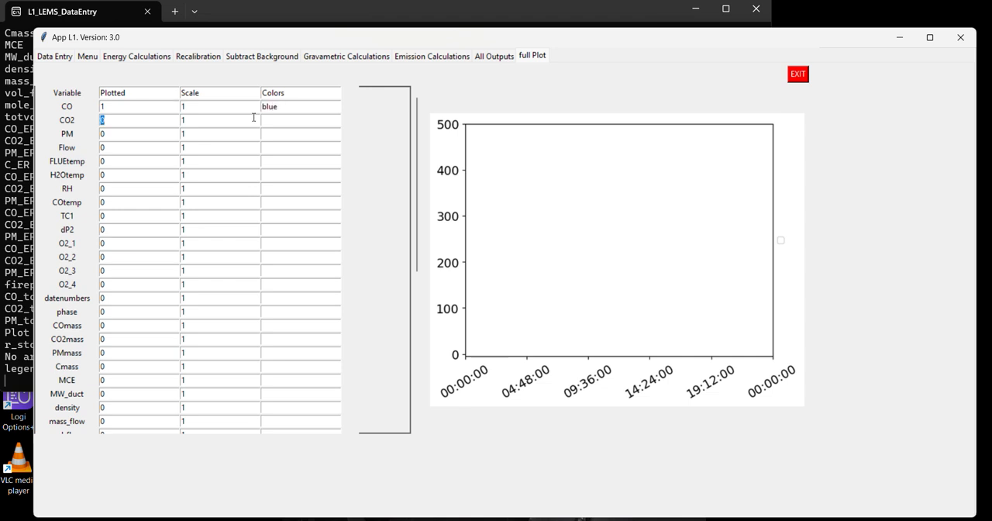
# Enable CO2 in red and PM in black with plotted values of 1, and regenerate the full-phase plot.
pyautogui.write('1')
pyautogui.press('Tab')
pyautogui.press('Tab')
pyautogui.write('red')
pyautogui.press('Tab')
pyautogui.write('1')
pyautogui.write('black')
pyautogui.scroll(-10, 330, 201)
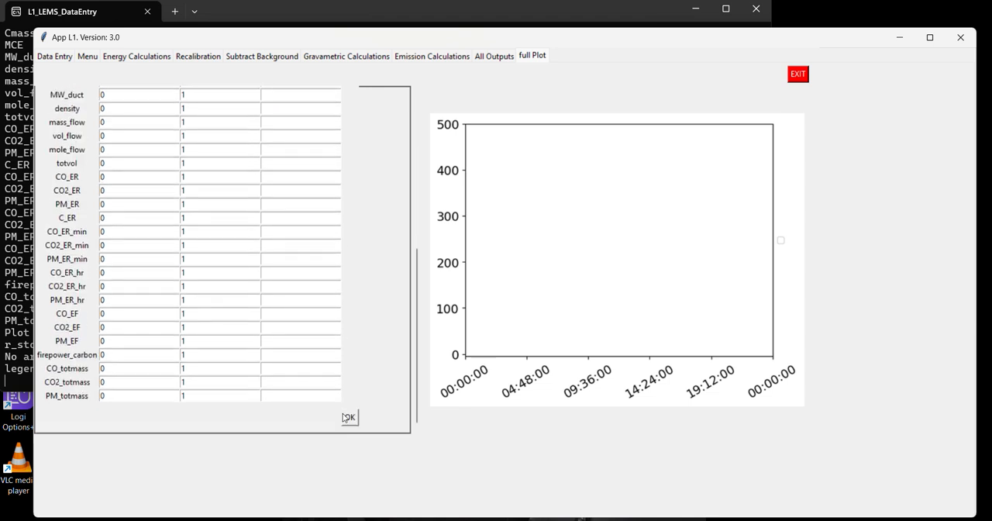
pyautogui.click(348, 417)
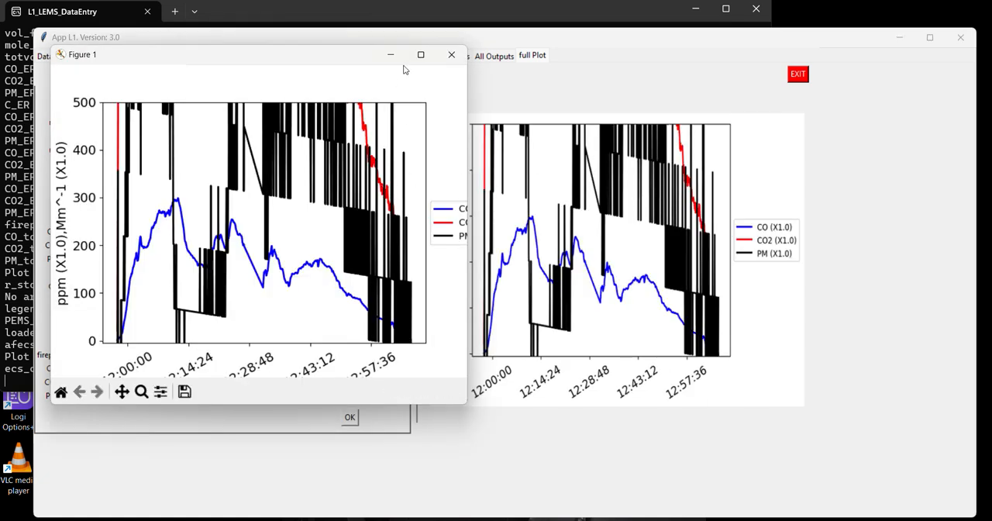
# Rescale the figure's axes with the pan/zoom tool to view the whole CO, CO2 and PM curves, close the figure and return to the processing steps.
pyautogui.click(122, 391)
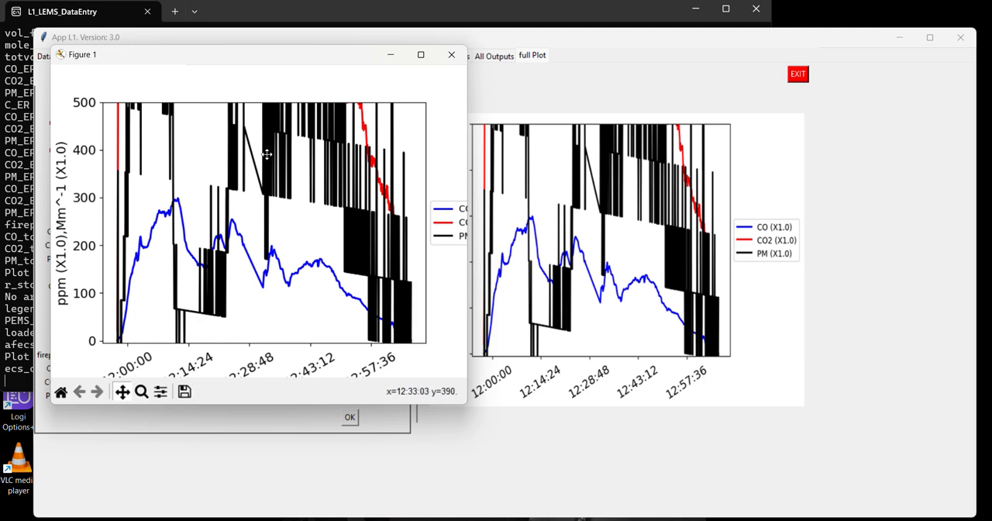
pyautogui.moveTo(338, 155); pyautogui.dragTo(332, 241)
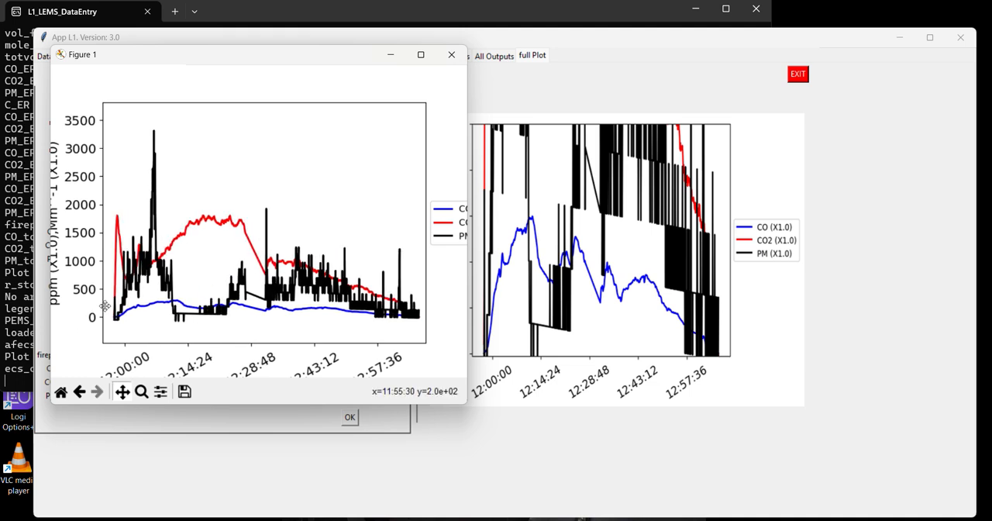
pyautogui.click(451, 55)
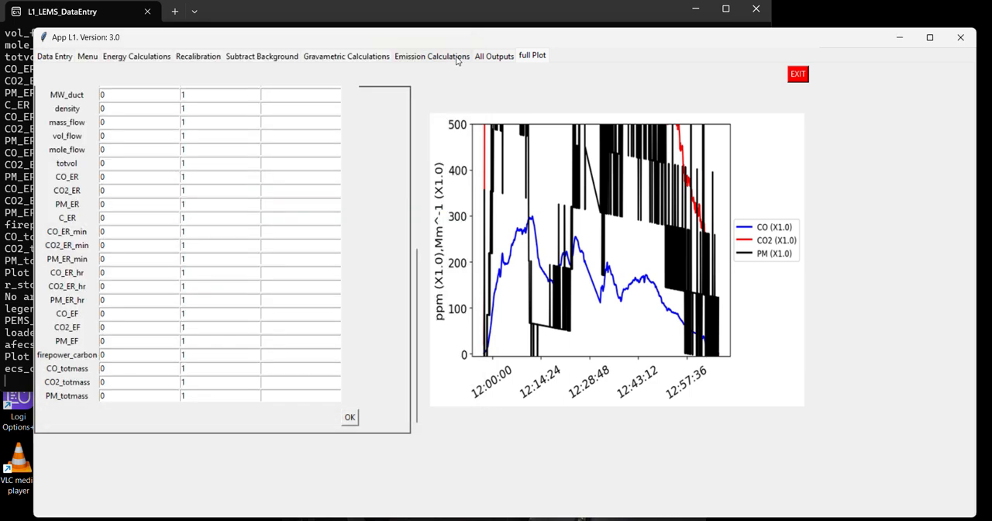
pyautogui.click(88, 57)
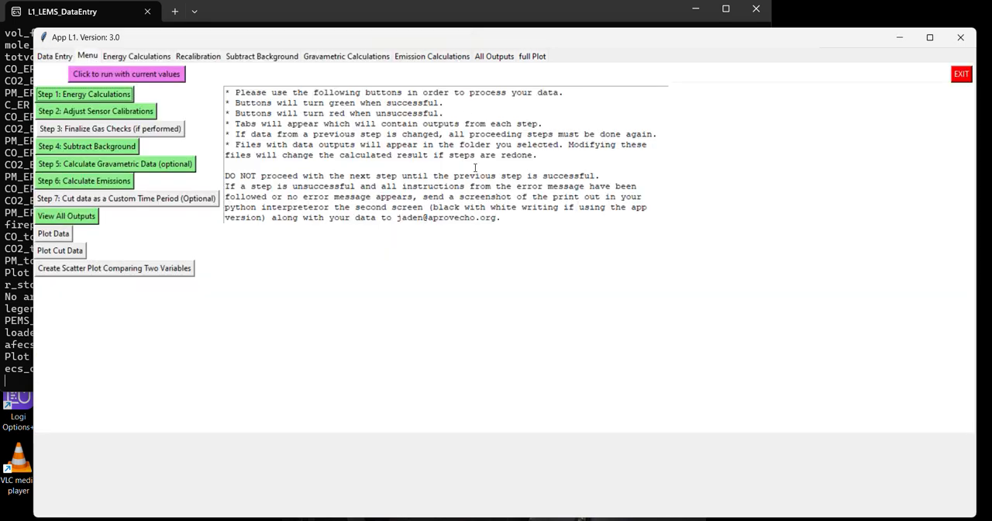